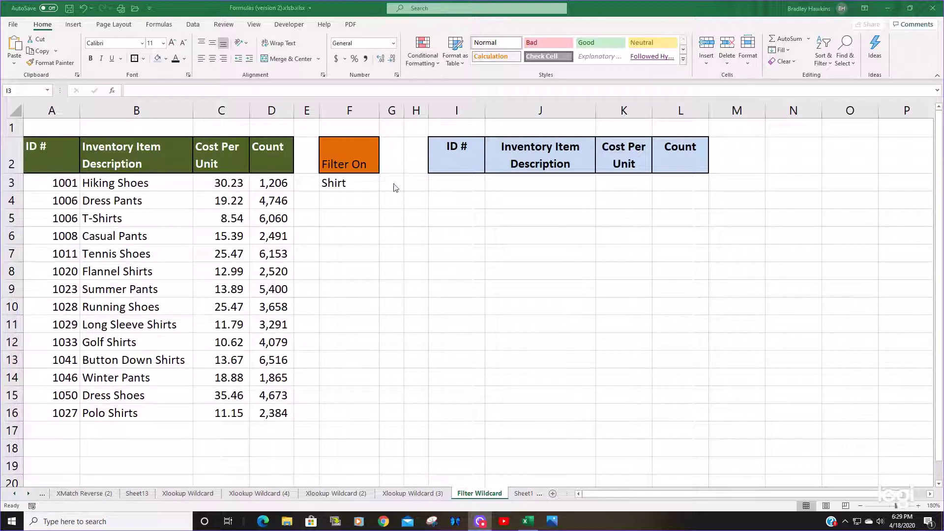
- Check the Shirt filter word in F3, then start a FILTER formula in I3
{"action": "left_click", "coordinate": [357, 188]}
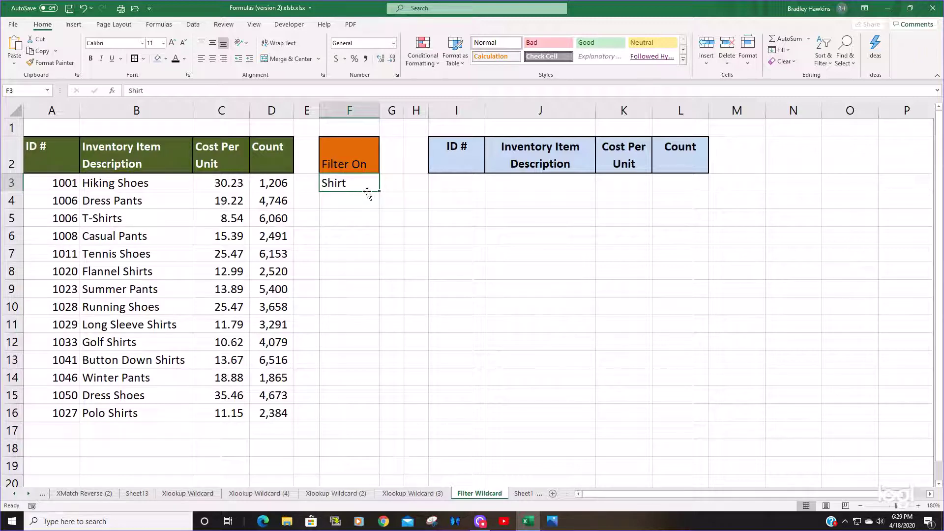
{"action": "key", "text": "Right"}
{"action": "key", "text": "Right"}
{"action": "key", "text": "Right"}
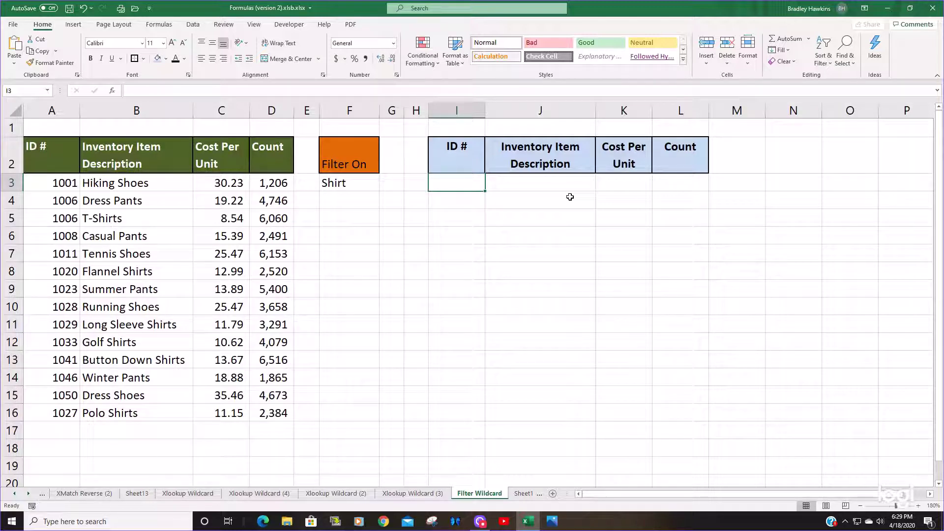
{"action": "type", "text": "=f"}
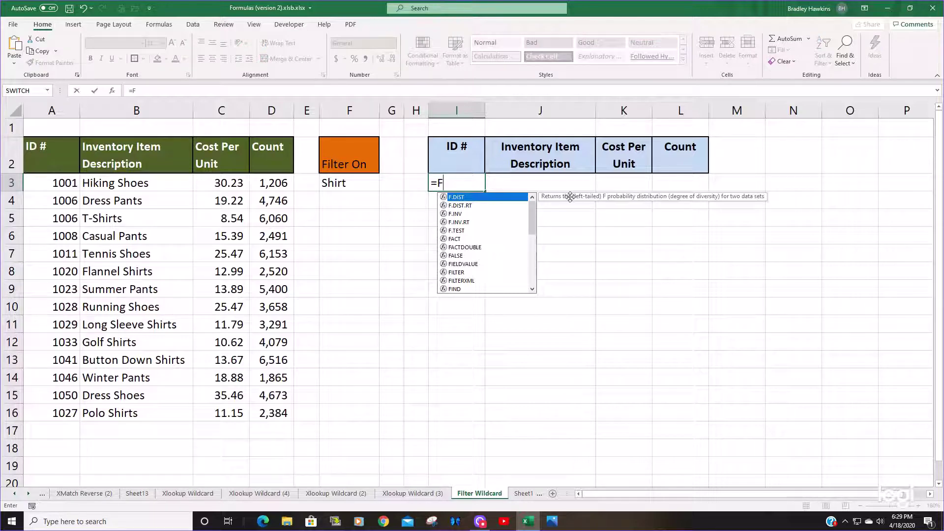
{"action": "type", "text": "il"}
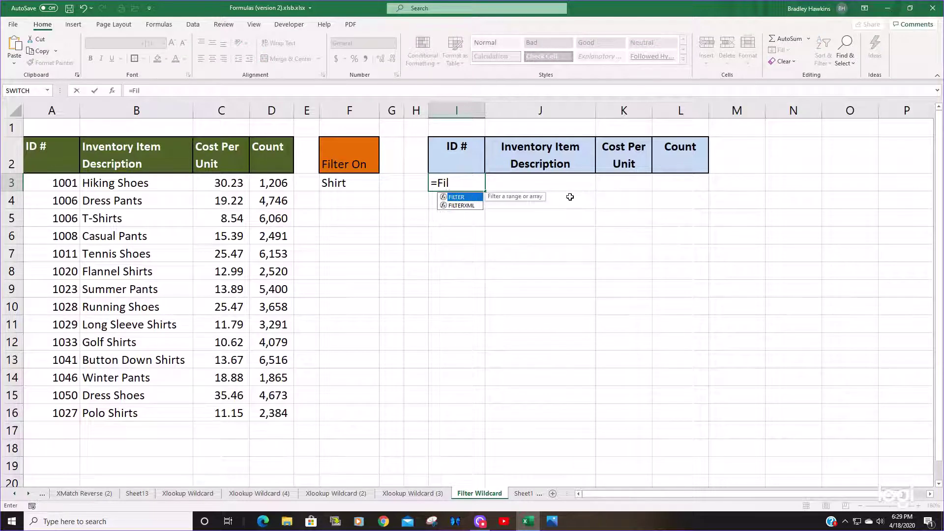
{"action": "key", "text": "Tab"}
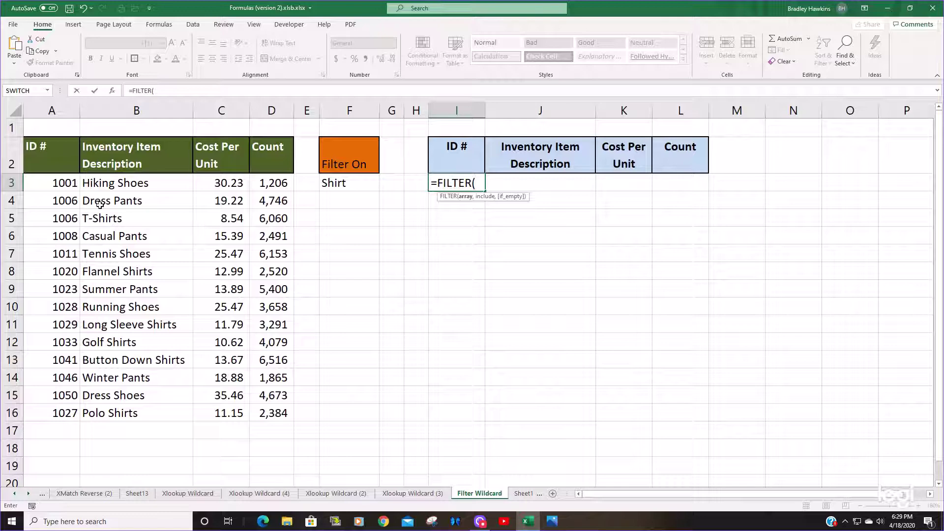
- Use A3:D16 as the FILTER array and begin an ISNUMBER include test
{"action": "left_click_drag", "start_coordinate": [73, 185], "coordinate": [502, 406]}
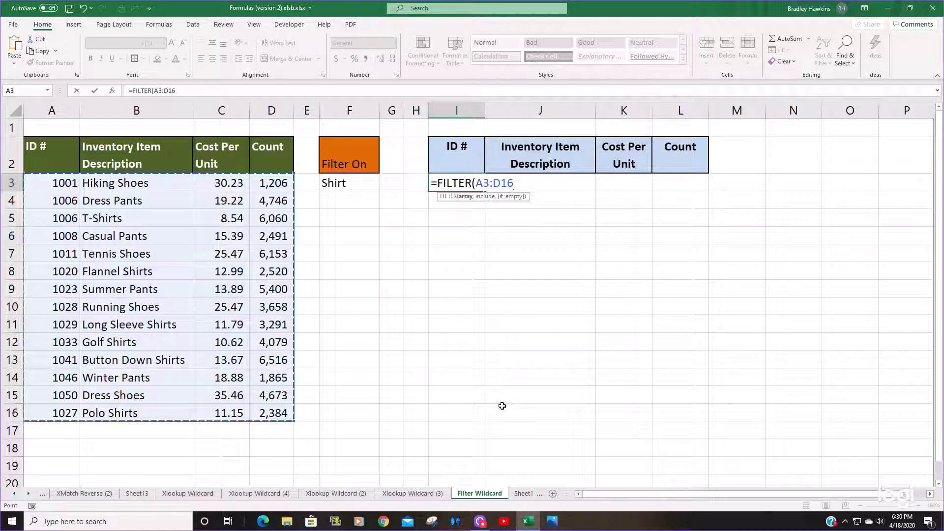
{"action": "type", "text": ","}
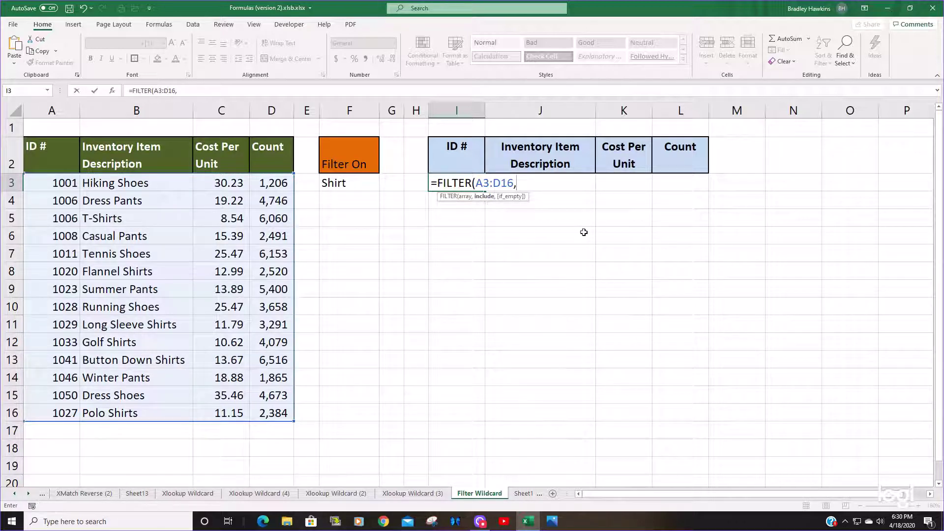
{"action": "type", "text": "Is"}
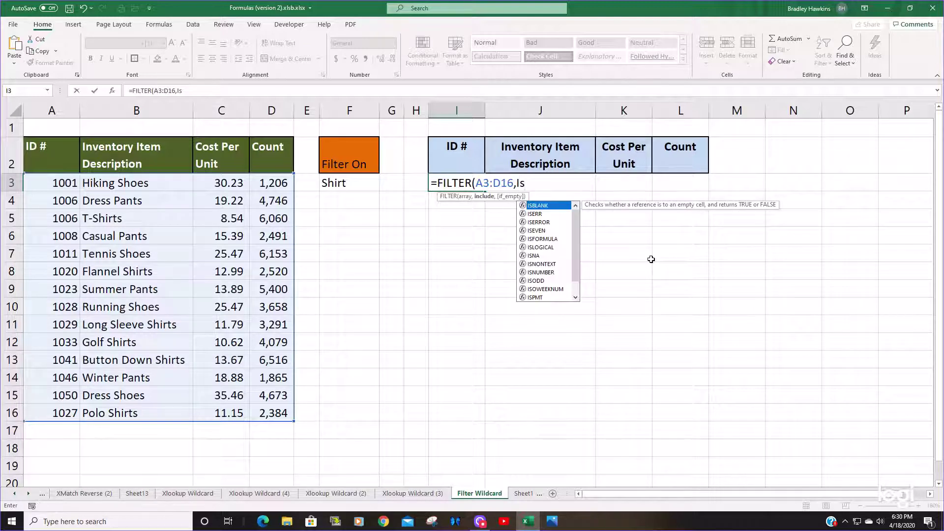
{"action": "key", "text": "Down"}
{"action": "key", "text": "Down"}
{"action": "key", "text": "Down"}
{"action": "key", "text": "Down"}
{"action": "key", "text": "Down"}
{"action": "key", "text": "Down"}
{"action": "key", "text": "Down"}
{"action": "key", "text": "Down"}
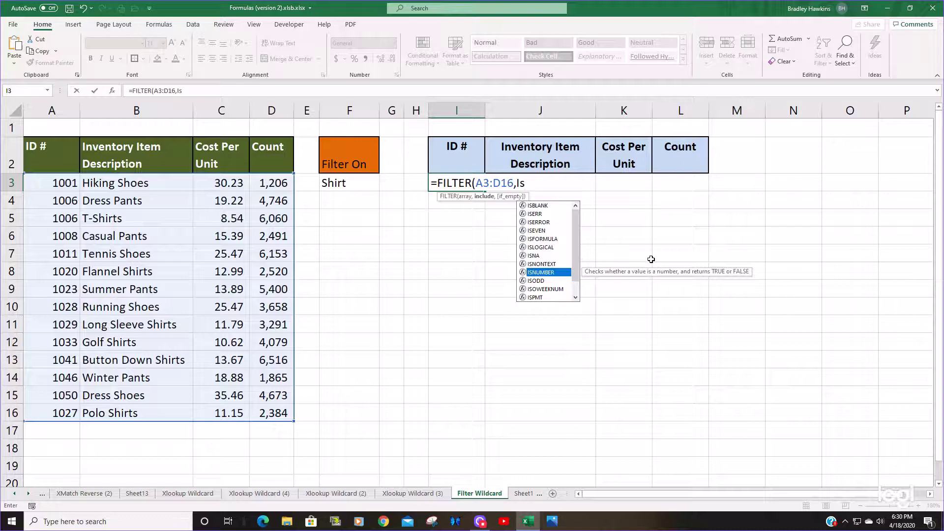
{"action": "key", "text": "Tab"}
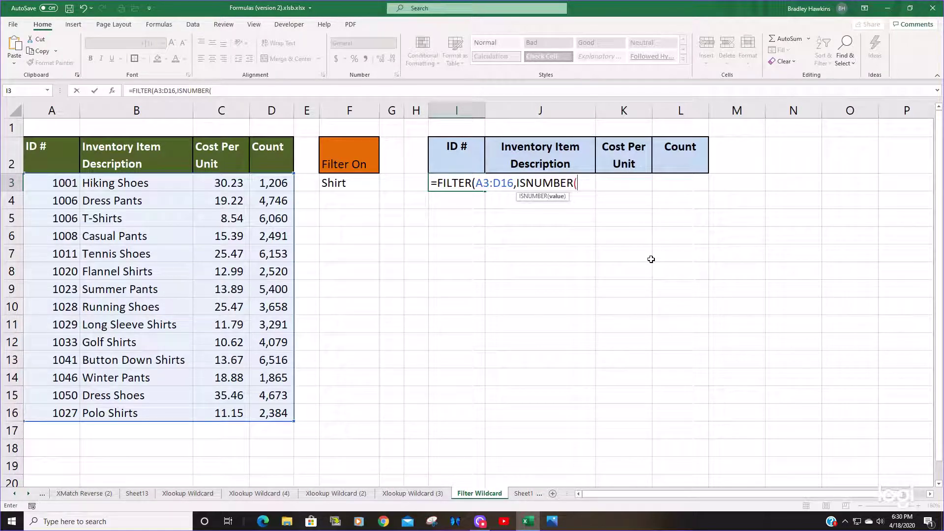
- Add SEARCH("*"&F3&"*",B3:B16) inside ISNUMBER and close all the parentheses
{"action": "type", "text": "Se"}
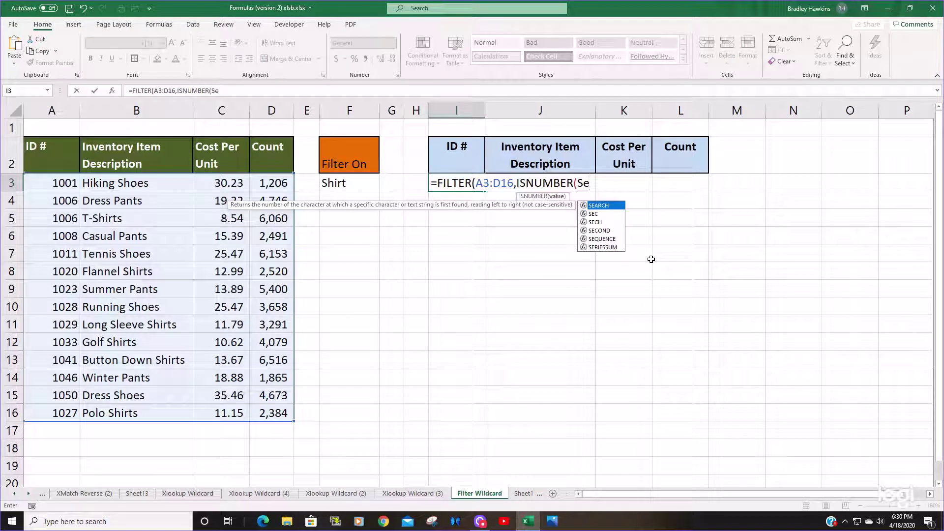
{"action": "key", "text": "Tab"}
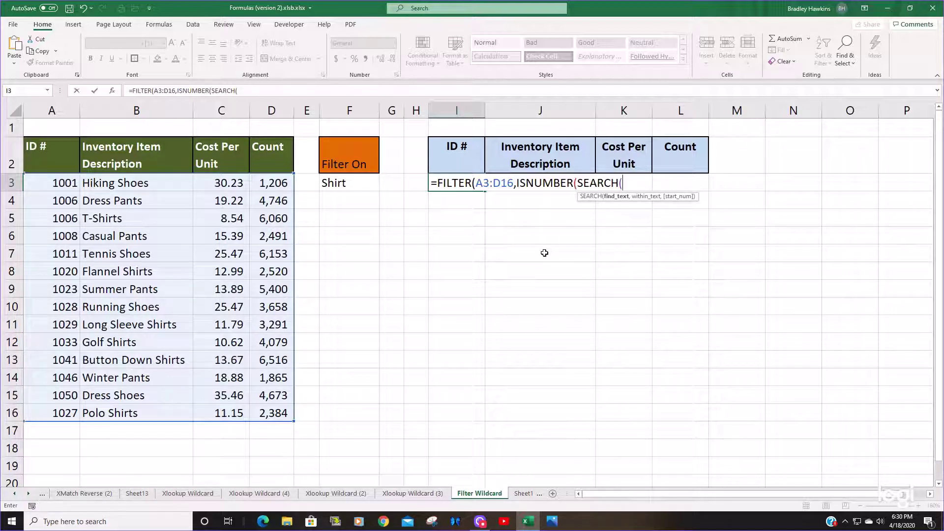
{"action": "type", "text": "\"*\""}
{"action": "type", "text": "&"}
{"action": "left_click", "coordinate": [355, 181]}
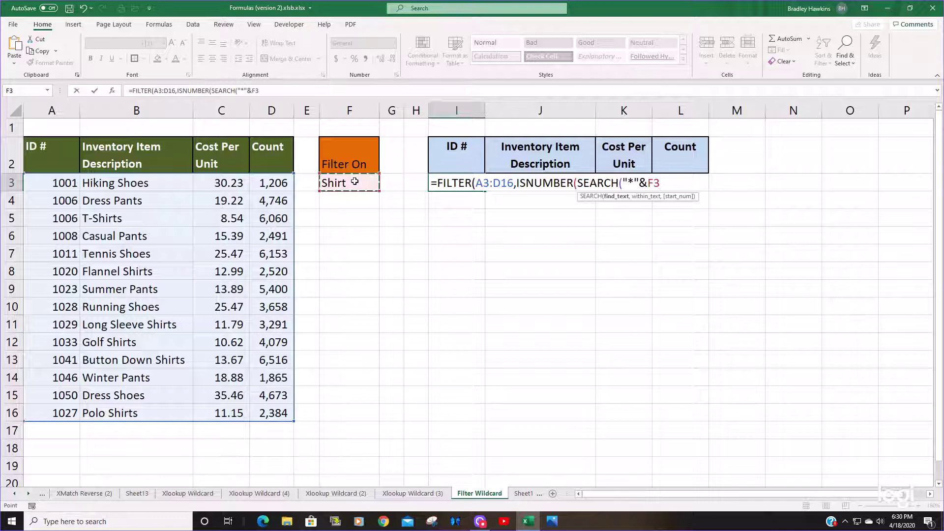
{"action": "type", "text": "&\"*\","}
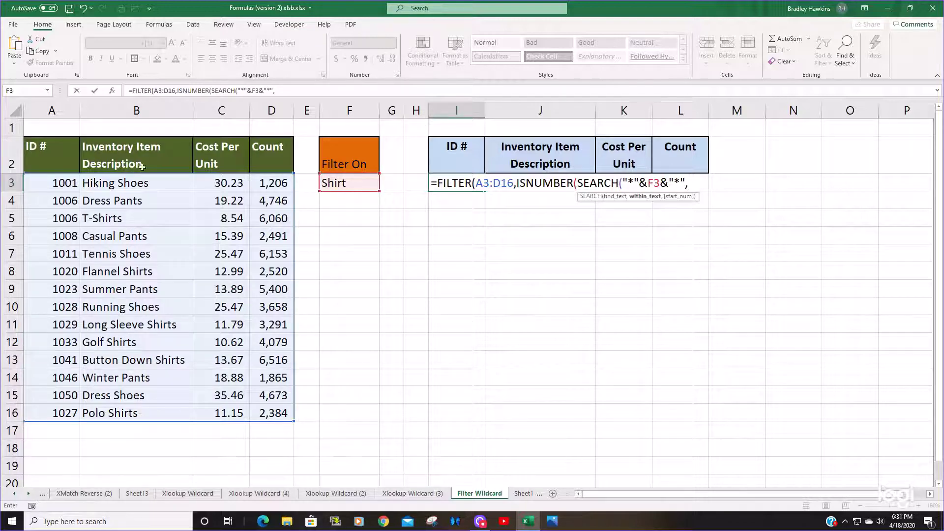
{"action": "left_click_drag", "start_coordinate": [139, 181], "coordinate": [139, 414]}
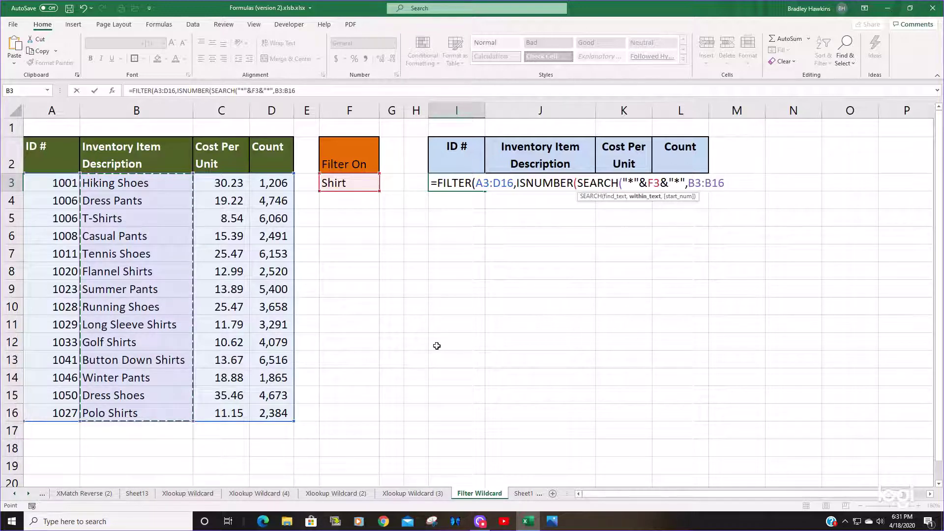
{"action": "type", "text": ")))"}
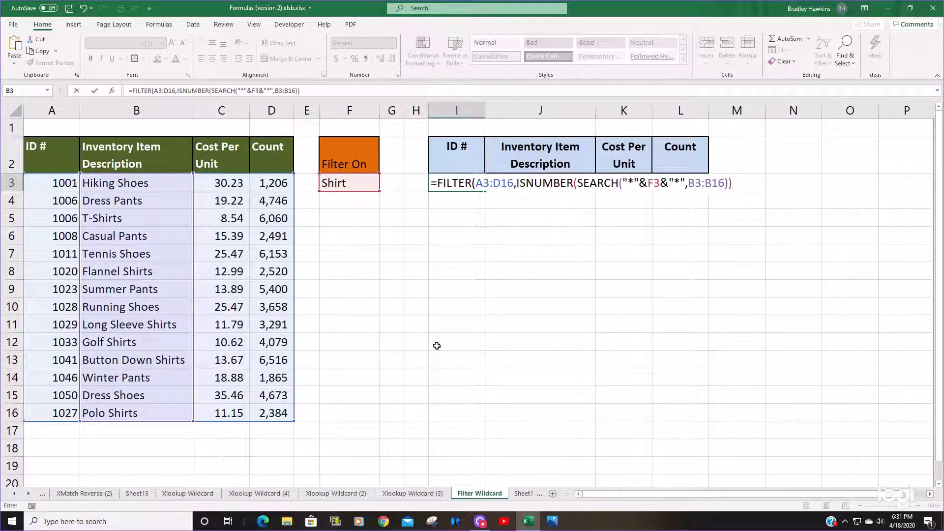
- Commit the formula to spill the six Shirt items into I3:L8, then reopen I3 for editing
{"action": "key", "text": "Return"}
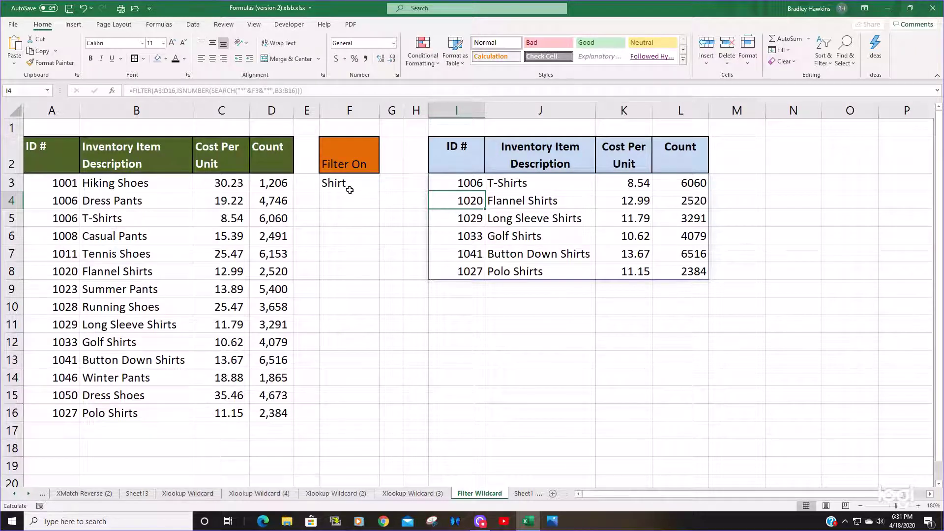
{"action": "key", "text": "Up"}
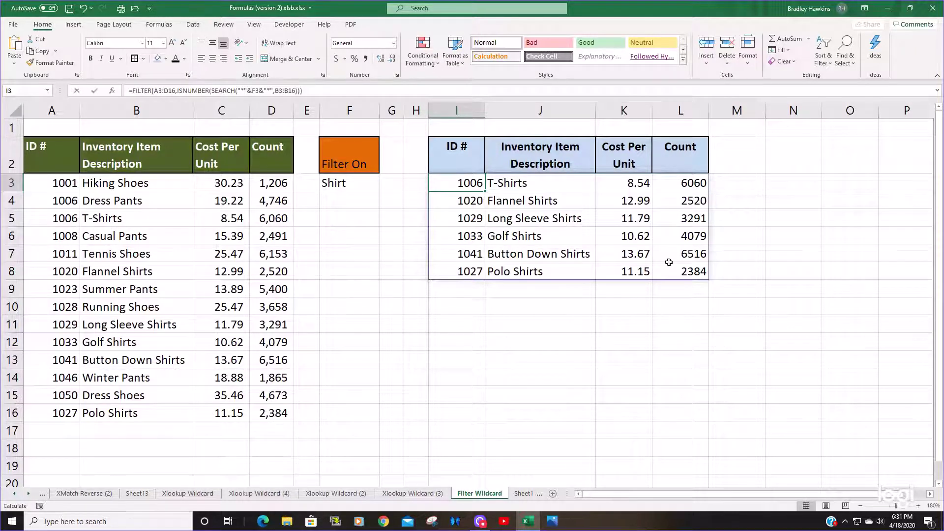
{"action": "key", "text": "F2"}
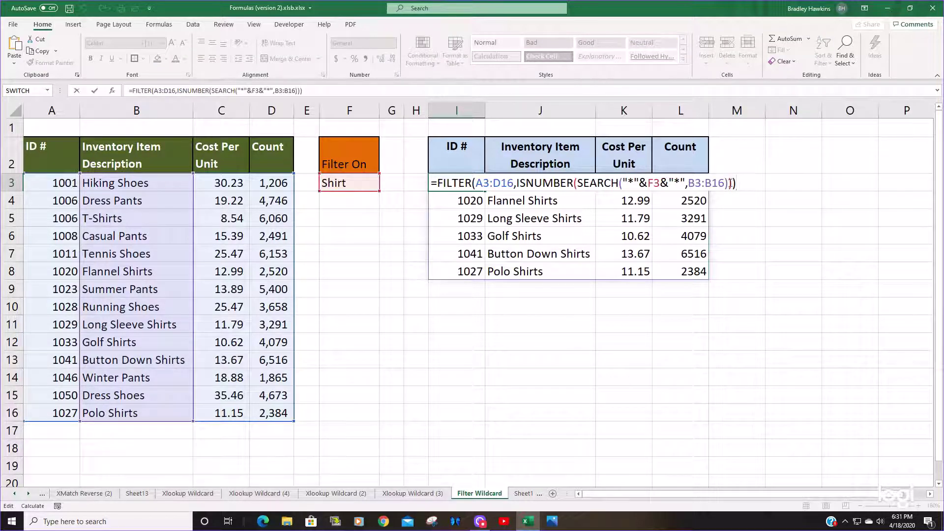
- Evaluate the SEARCH part with F9 to view its position array, then revert to the original formula
{"action": "left_click_drag", "start_coordinate": [730, 183], "coordinate": [578, 183]}
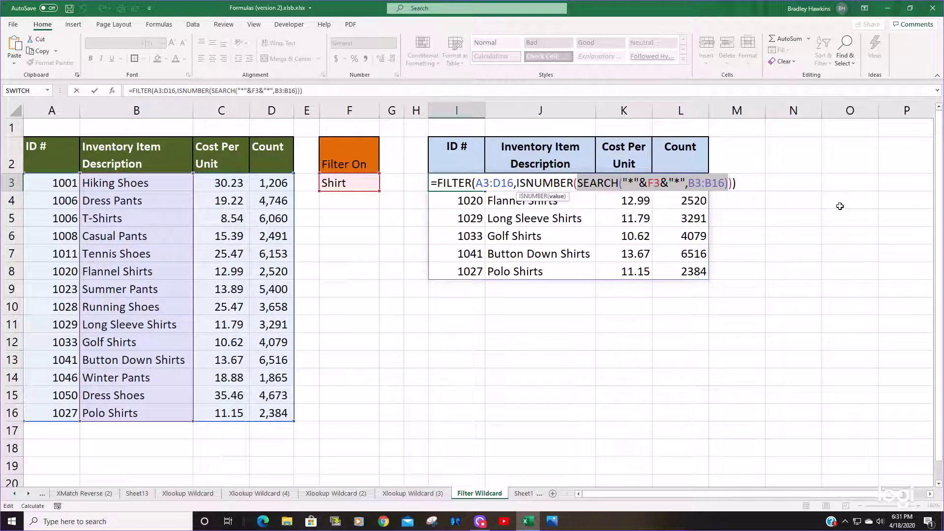
{"action": "key", "text": "F9"}
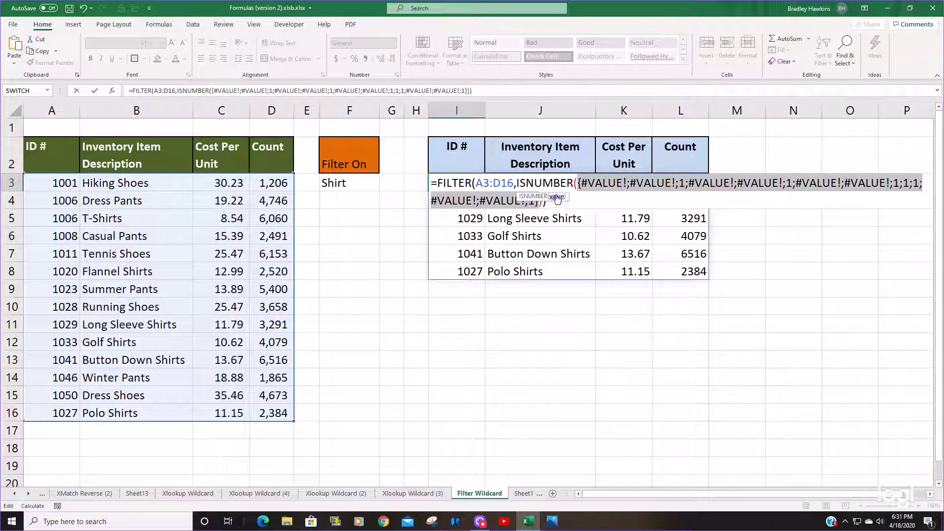
{"action": "left_click_drag", "start_coordinate": [543, 202], "coordinate": [843, 291]}
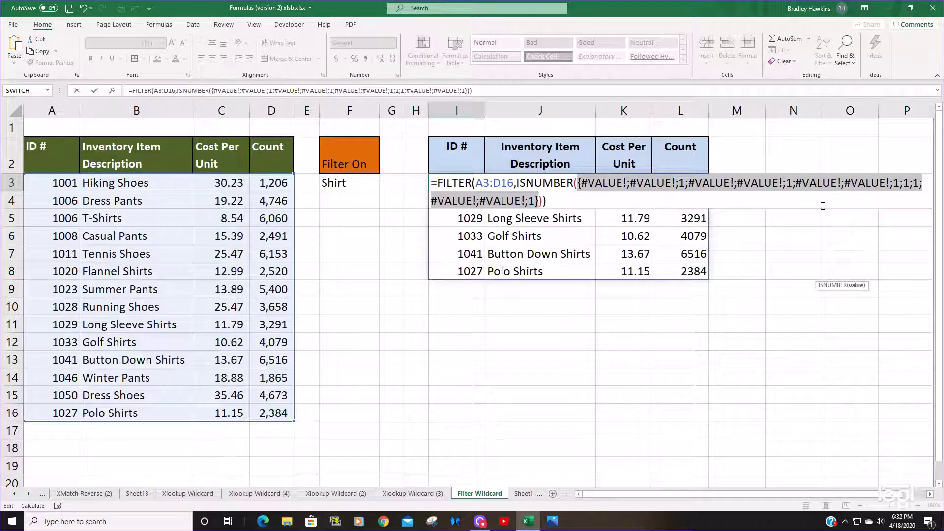
{"action": "key", "text": "Return"}
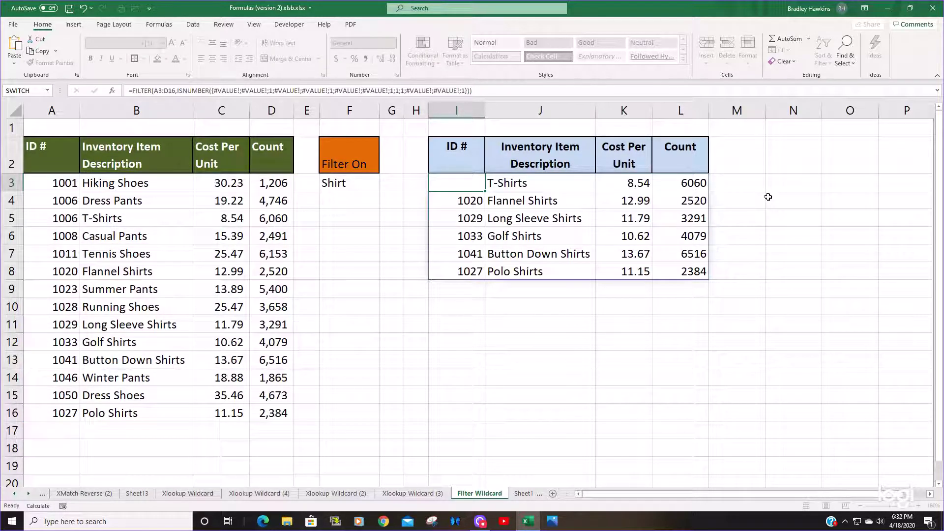
{"action": "key", "text": "Escape"}
- Reopen I3 and evaluate the ISNUMBER(SEARCH(...)) part into a TRUE/FALSE array with six TRUEs
{"action": "key", "text": "F2"}
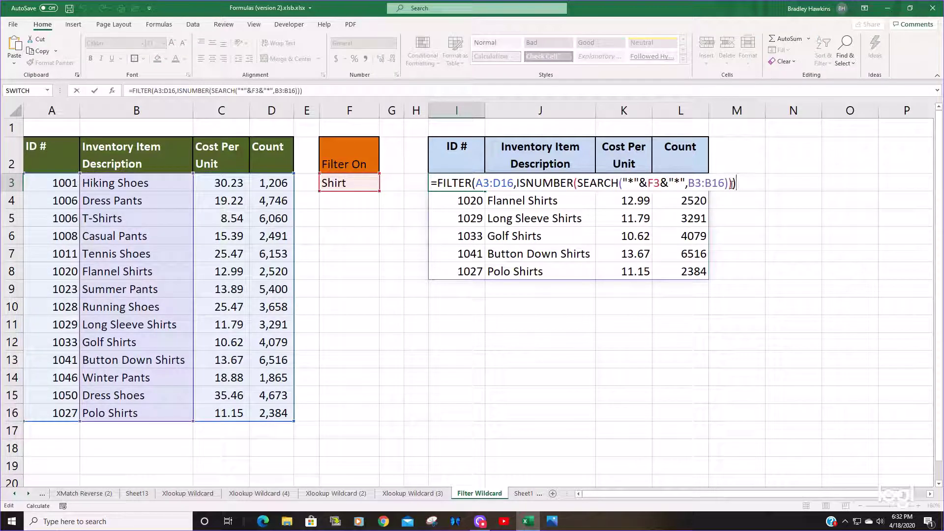
{"action": "left_click", "coordinate": [719, 183]}
{"action": "left_click_drag", "start_coordinate": [719, 183], "coordinate": [517, 183]}
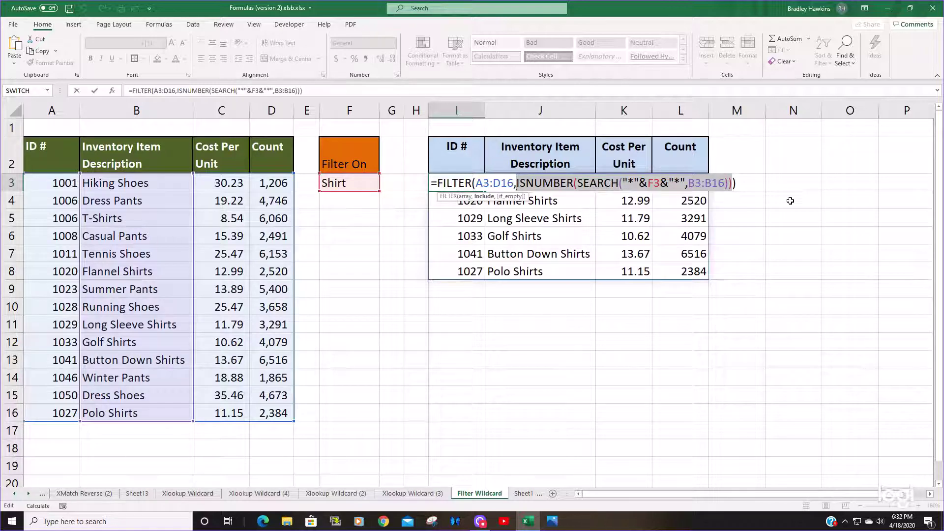
{"action": "key", "text": "F9"}
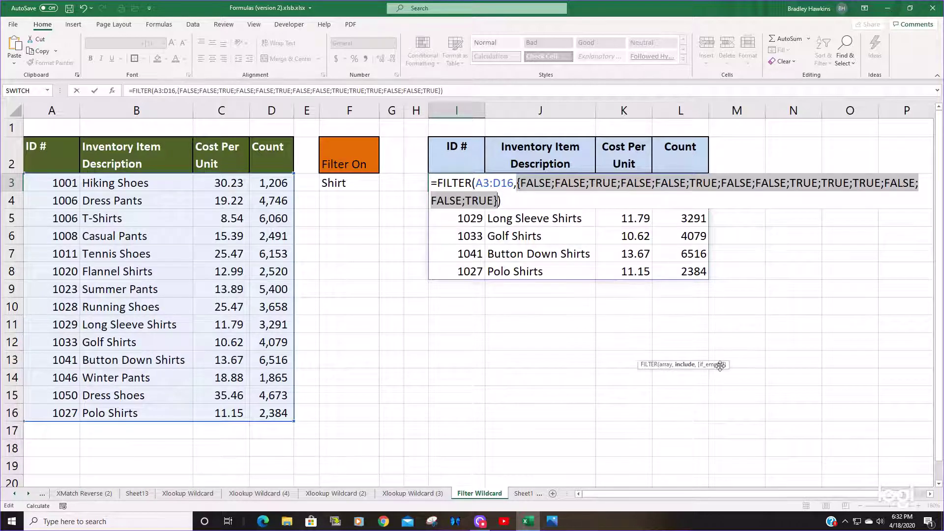